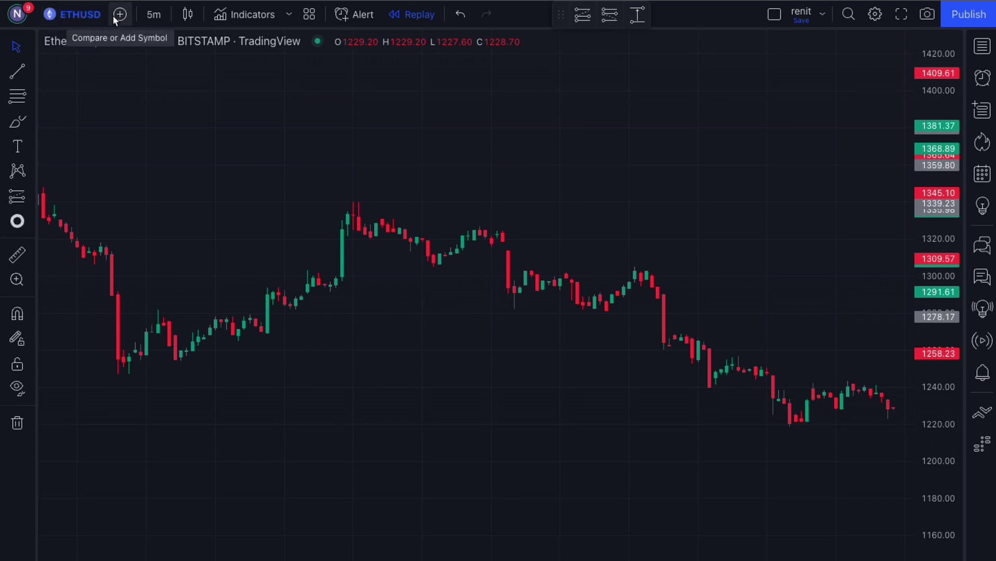
Step: Keep the chart on 5-minute candles and add the '10 in 1 Different Moving Averages' indicator
left_click(149, 18)
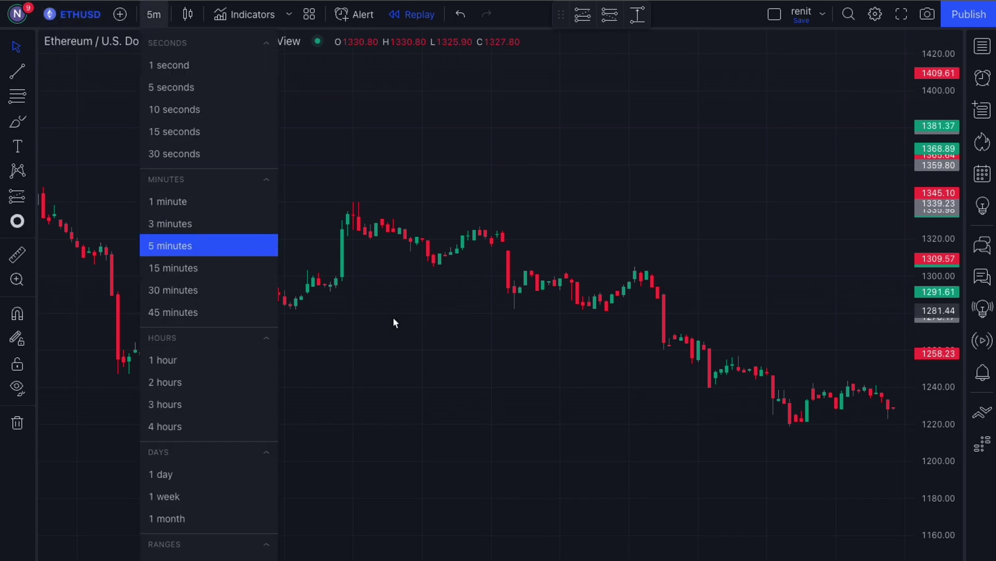
left_click(410, 323)
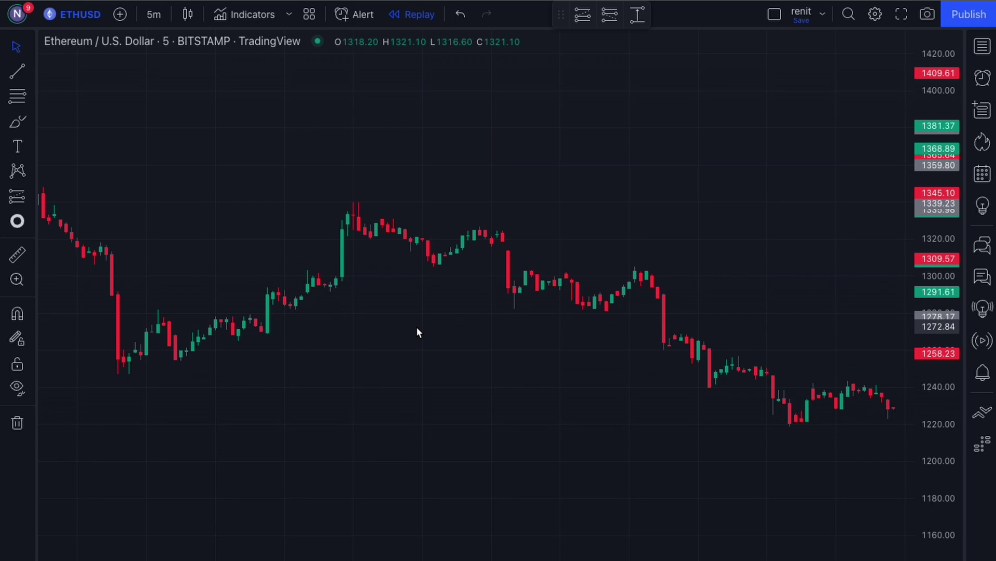
left_click(258, 13)
type("10 in")
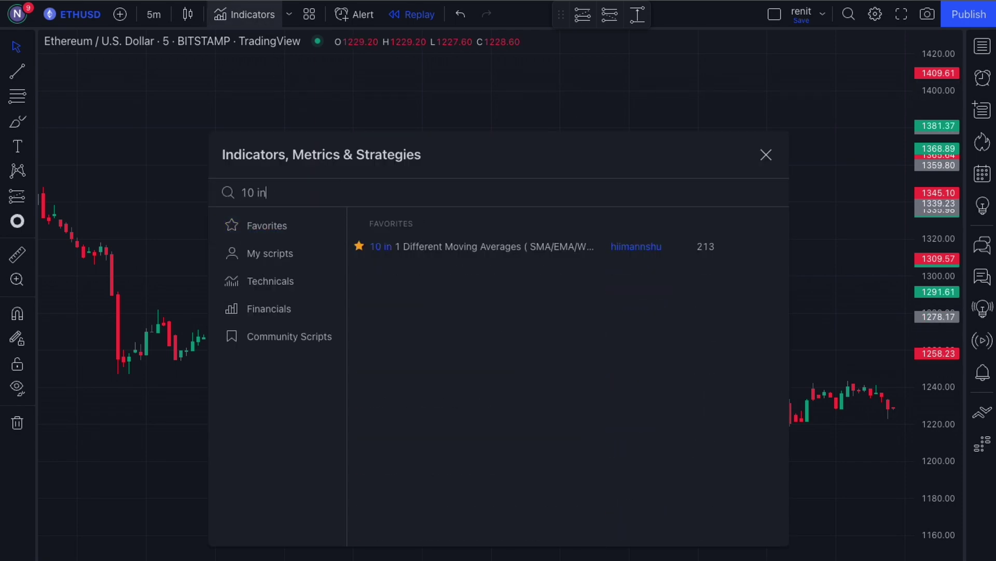
left_click(404, 244)
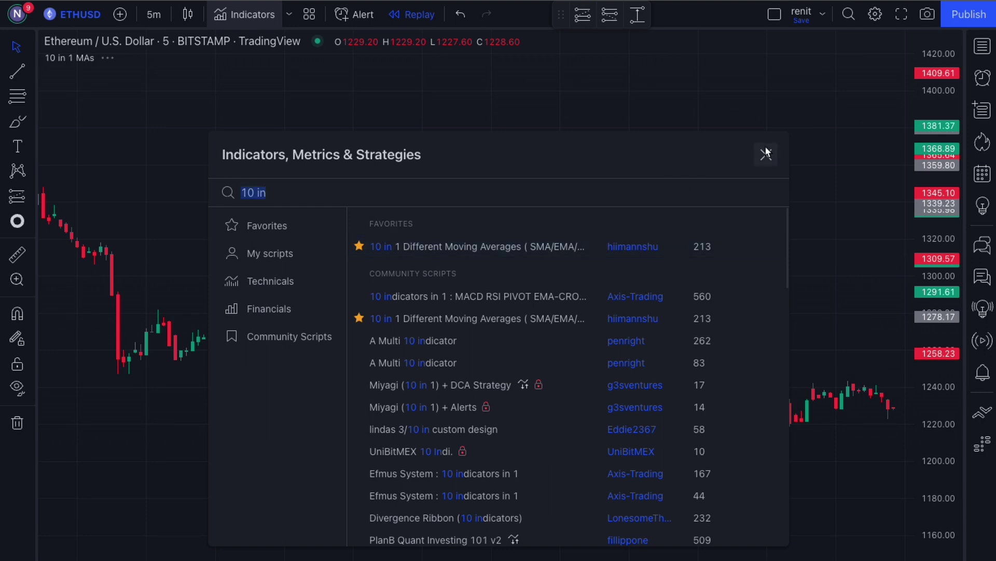
left_click(766, 151)
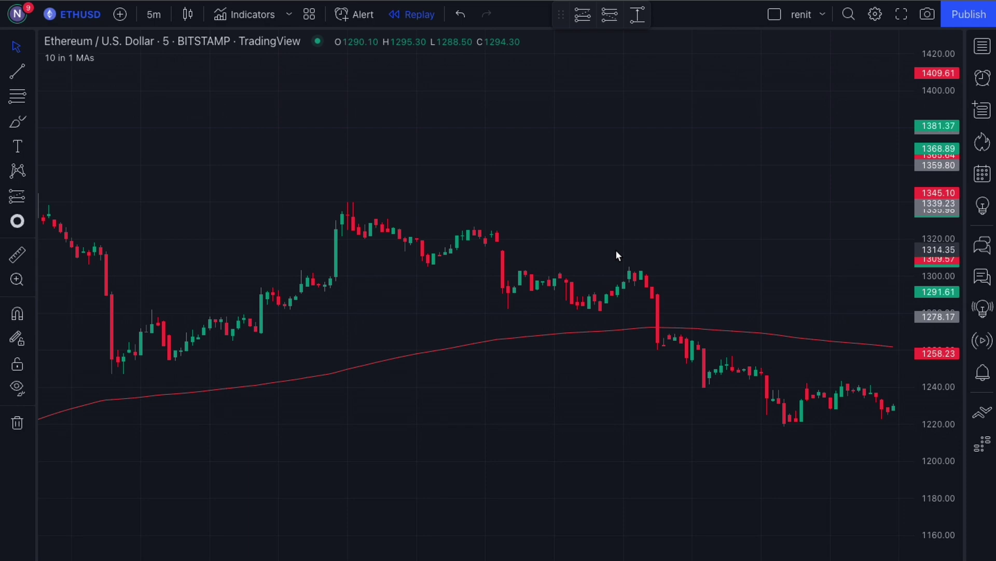
Step: In the 10 in 1 MAs settings, enable MA 2 as a WMA with length 50
mouse_move(109, 57)
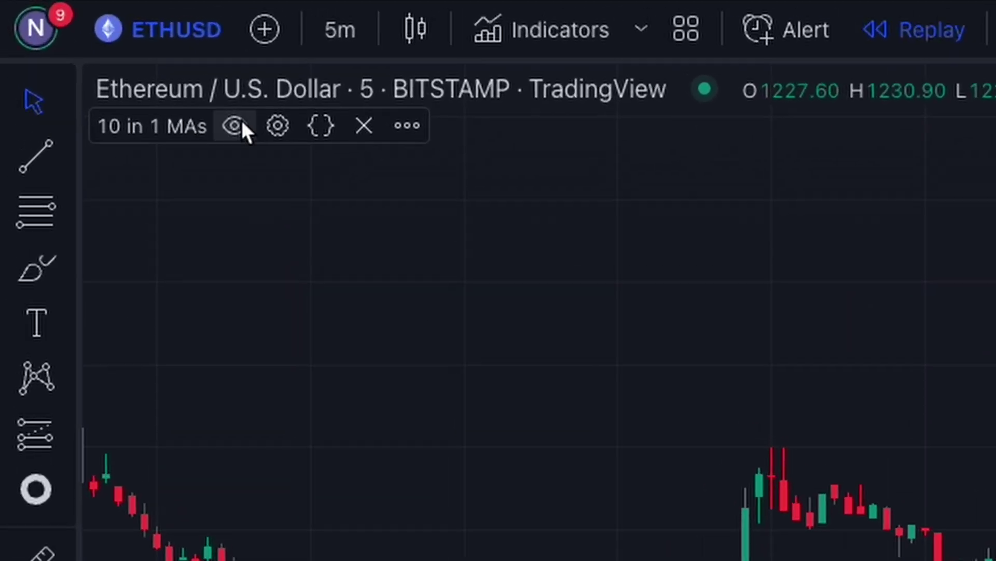
left_click(277, 125)
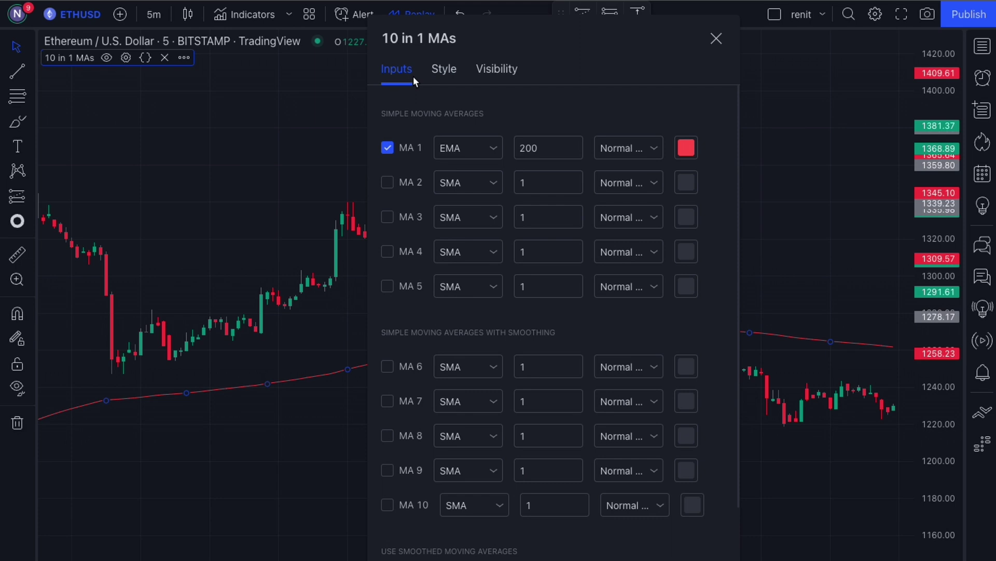
left_click(388, 183)
left_click(457, 183)
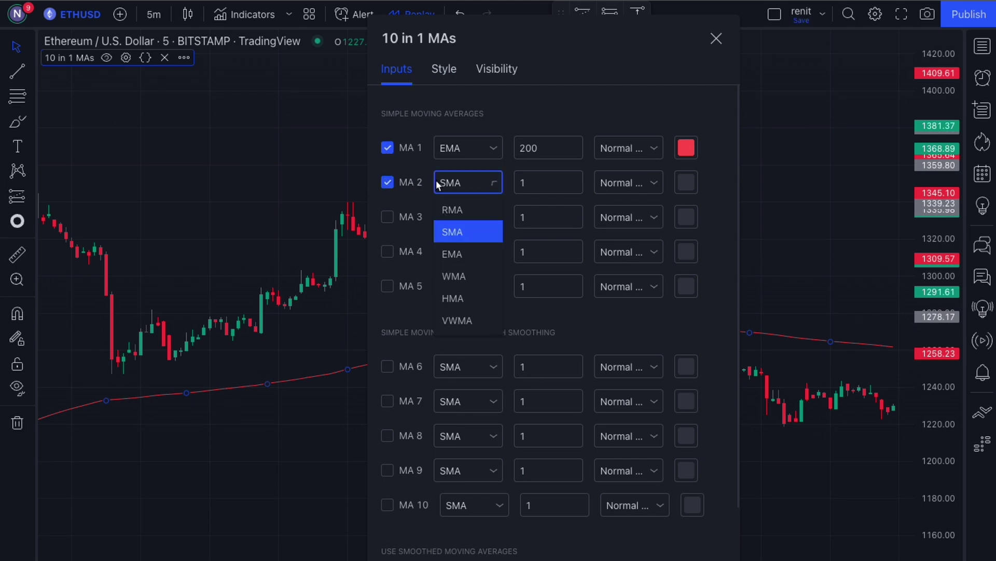
left_click(459, 277)
double_click(537, 186)
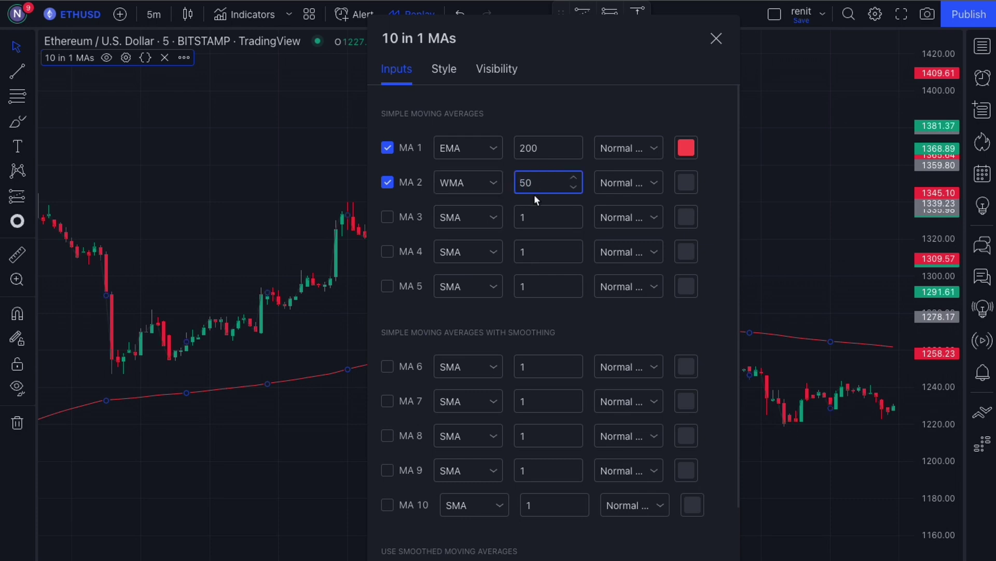
type("50")
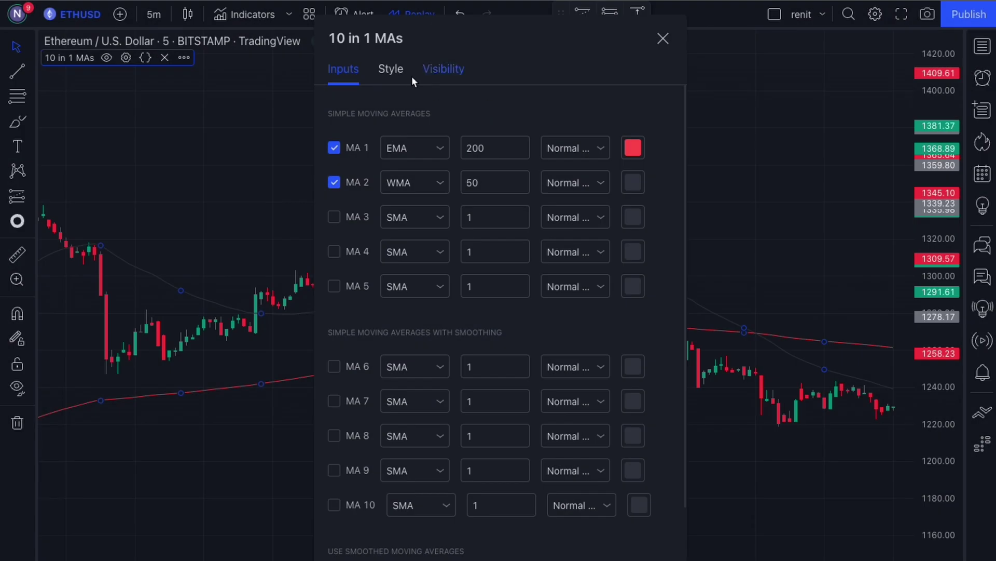
Step: Thicken the MA 1 line and make the MA 2 line yellow and thicker
left_click(406, 74)
left_click(399, 135)
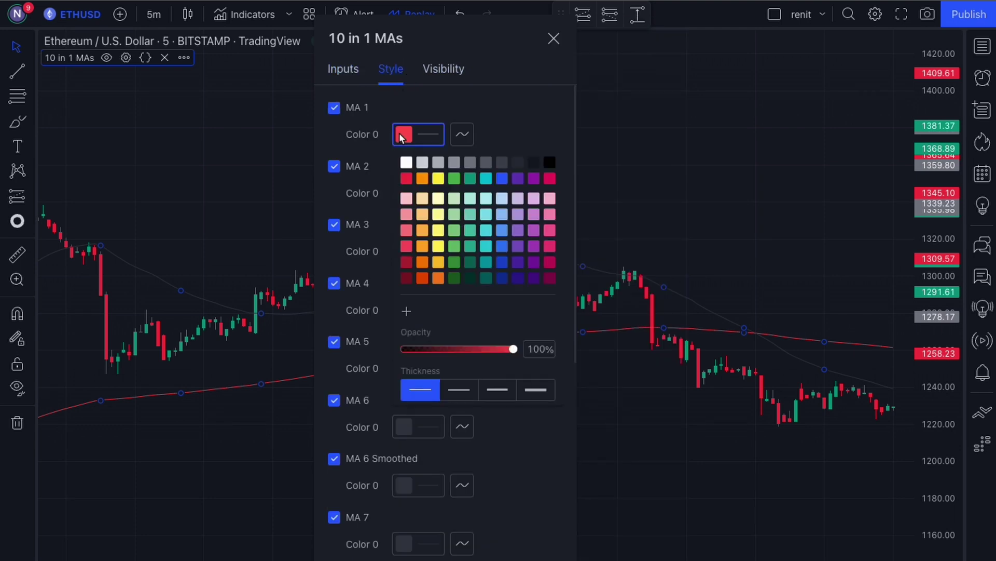
left_click(491, 389)
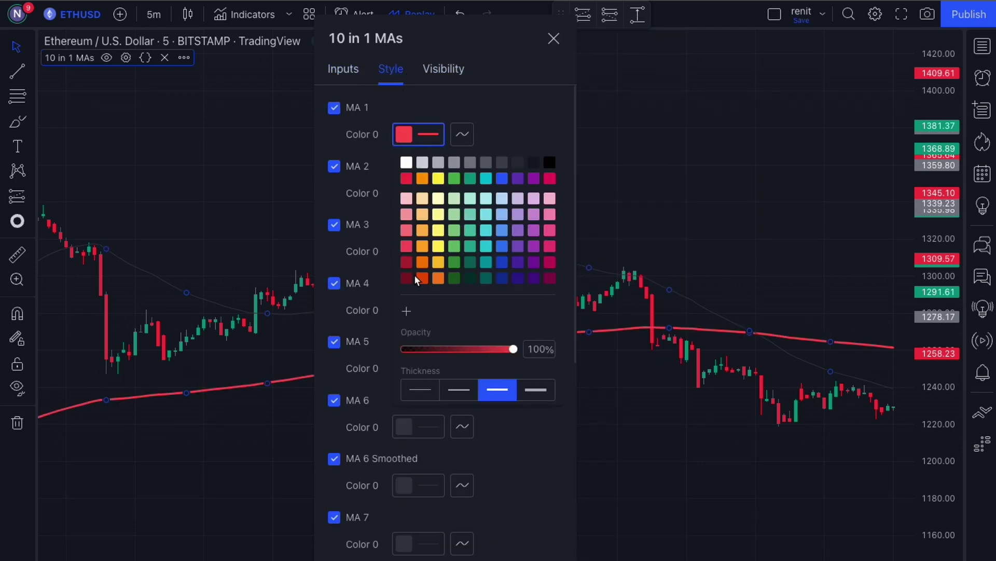
left_click(348, 154)
left_click(422, 193)
left_click(438, 236)
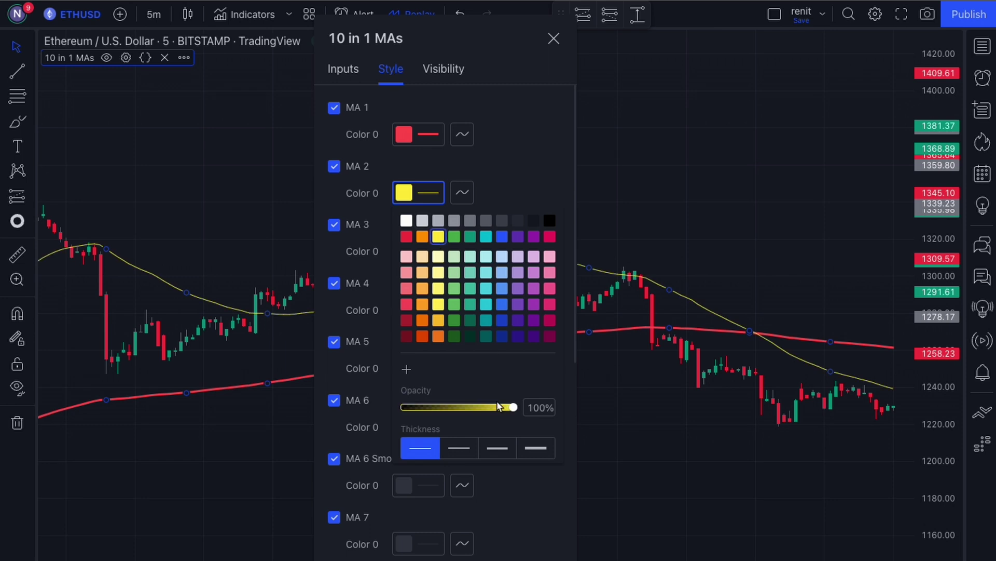
left_click(466, 448)
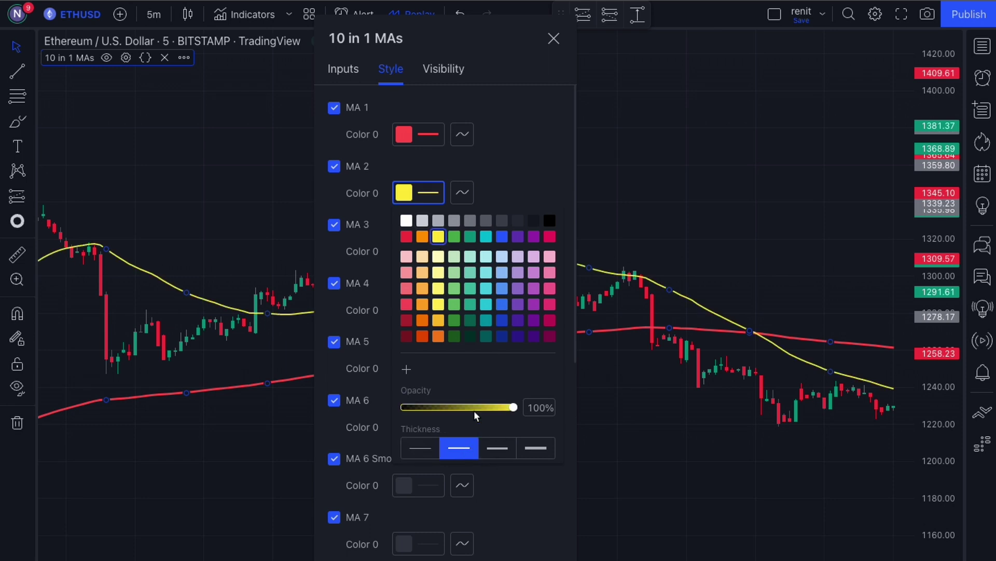
left_click(431, 165)
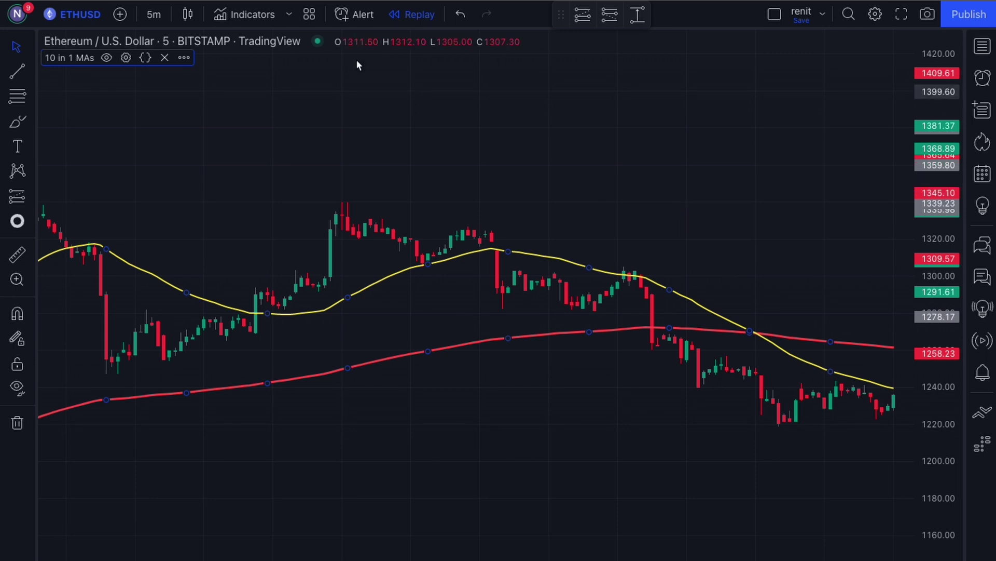
Step: Add the TraderXO Macro Trend Scanner indicator via a 'trader' search
left_click(252, 14)
type("trader")
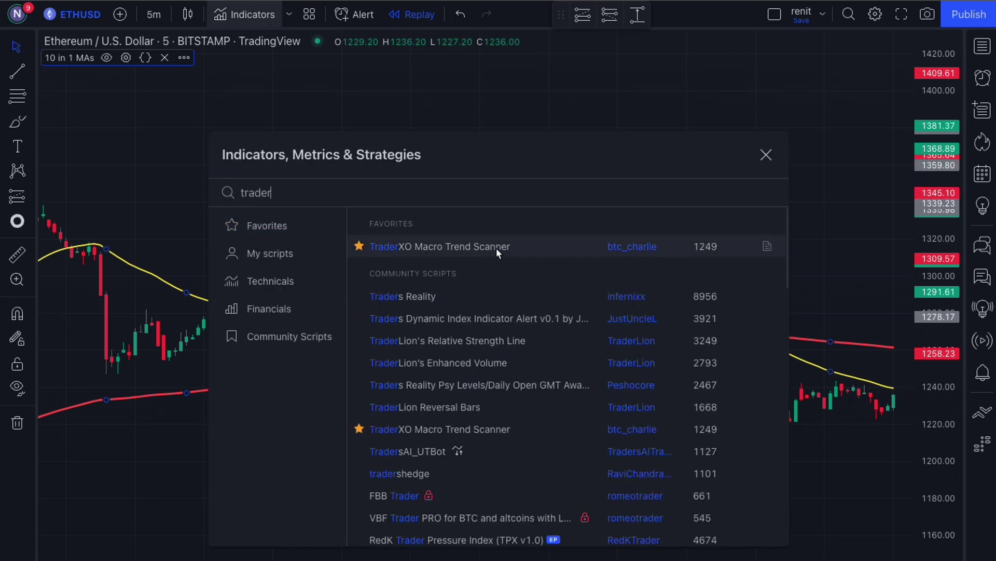
left_click(416, 247)
left_click(765, 155)
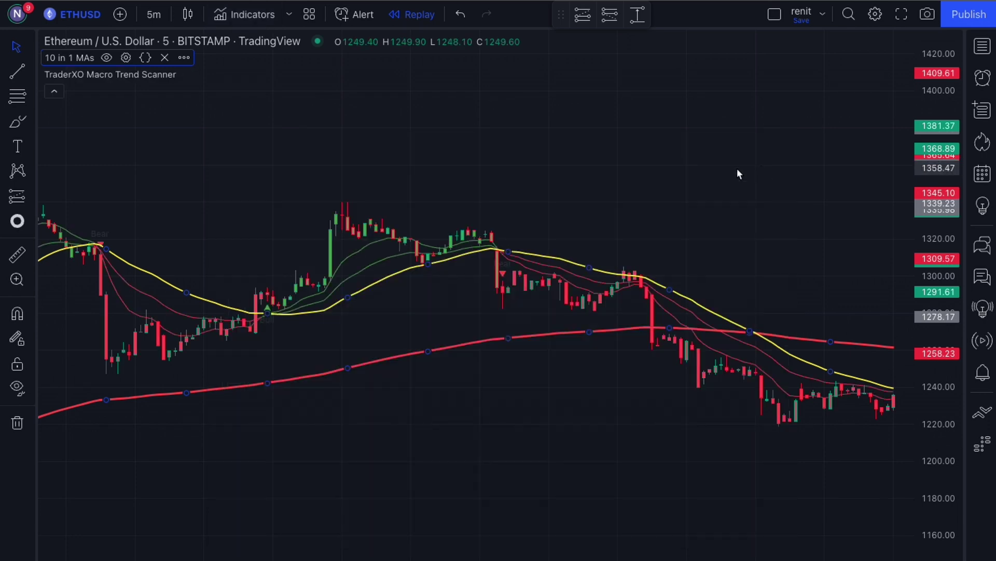
Step: Turn off the scanner's Fast EMA and Slow EMA plots in its settings
mouse_move(163, 77)
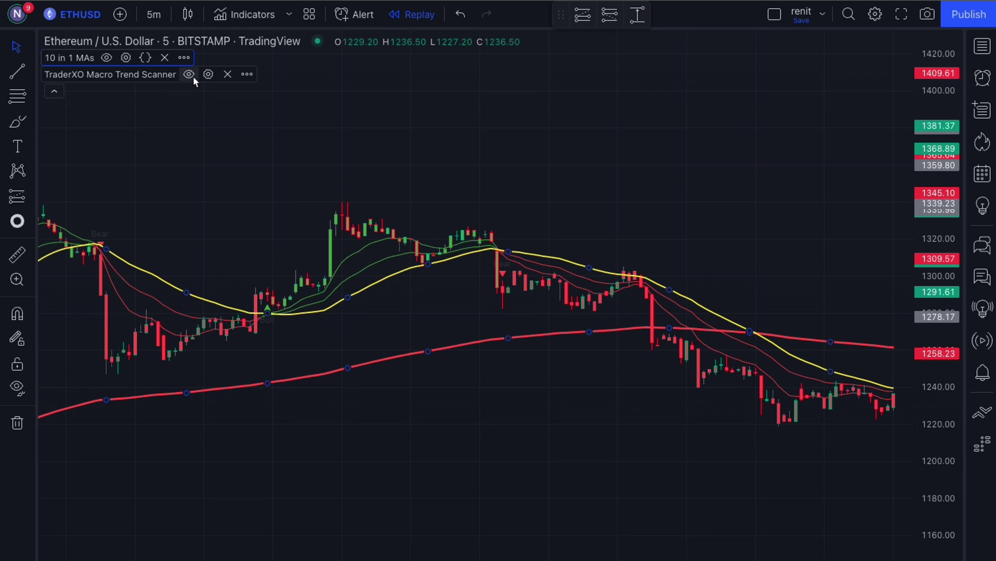
left_click(207, 74)
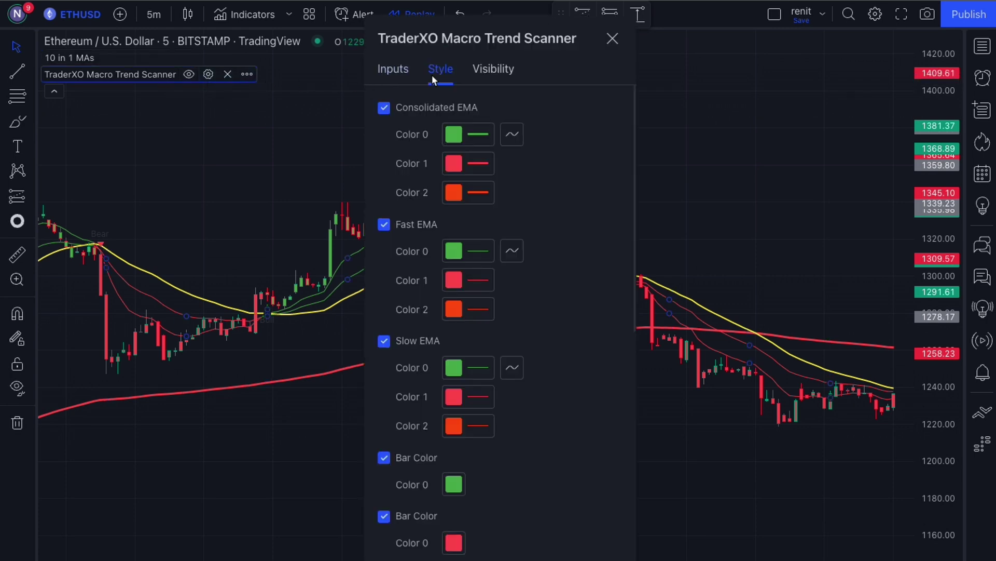
left_click(384, 224)
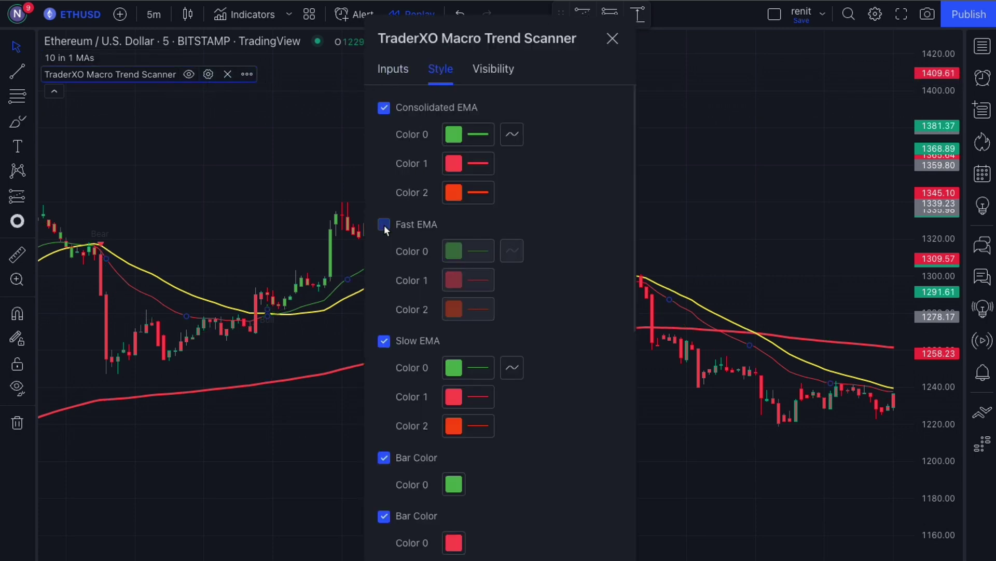
left_click(383, 341)
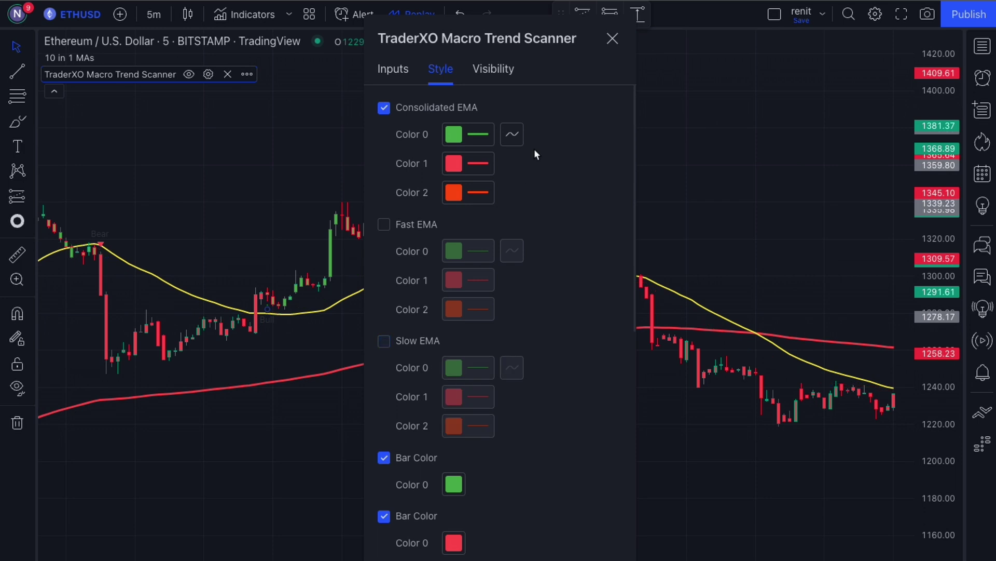
left_click(612, 39)
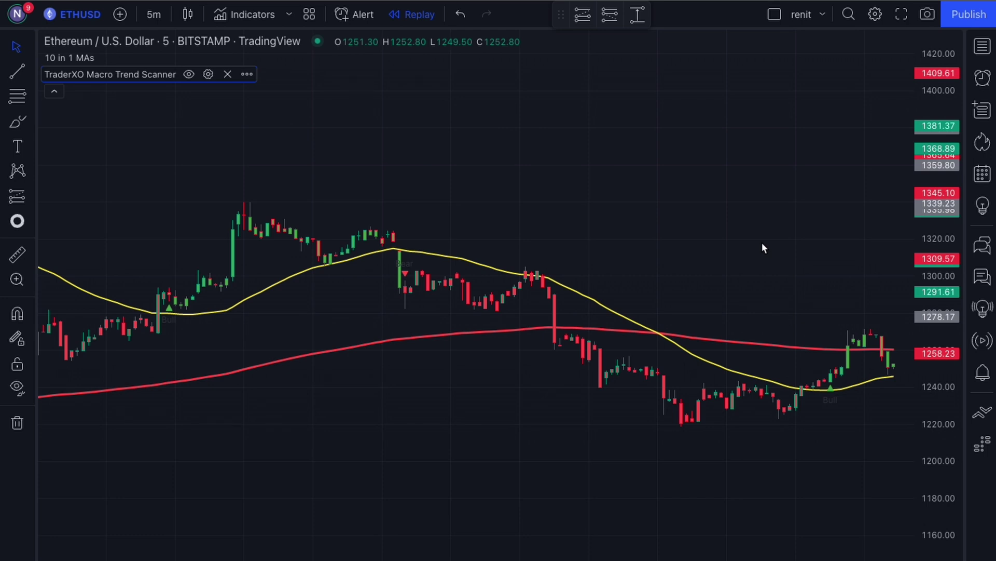
Step: Search 'stc' and add the STC Indicator - A Better MACD [SHK] to the chart
left_click(245, 12)
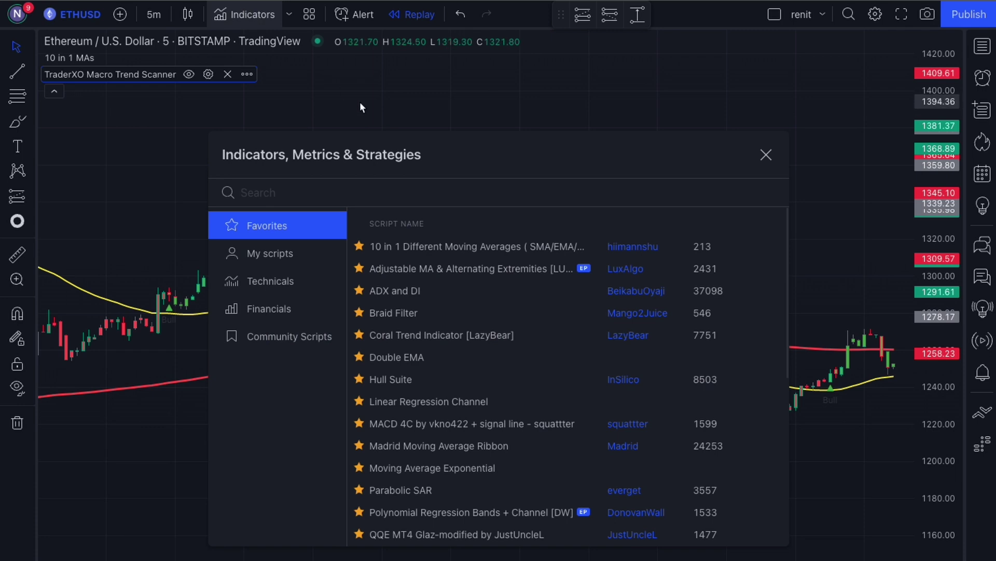
type("stc")
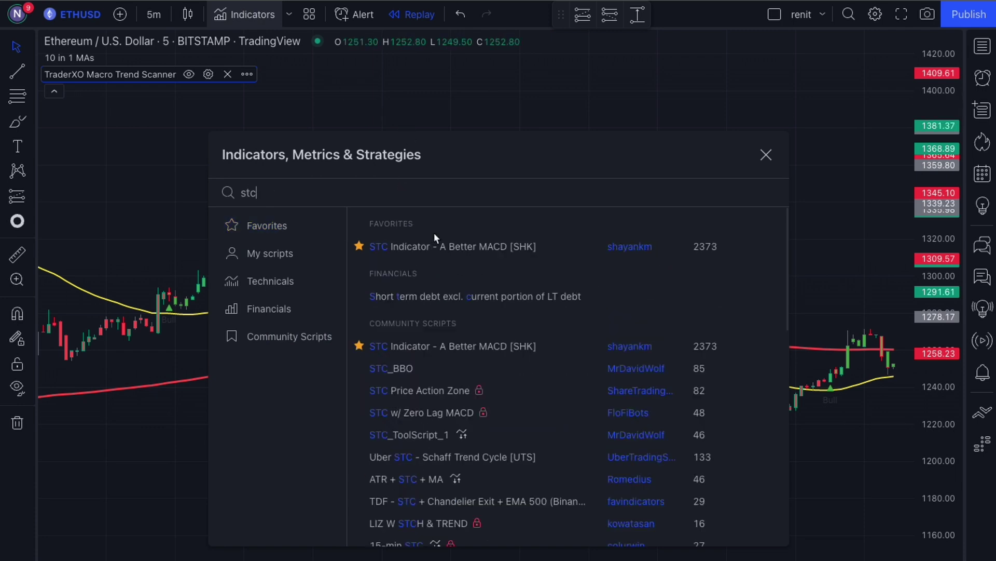
left_click(478, 244)
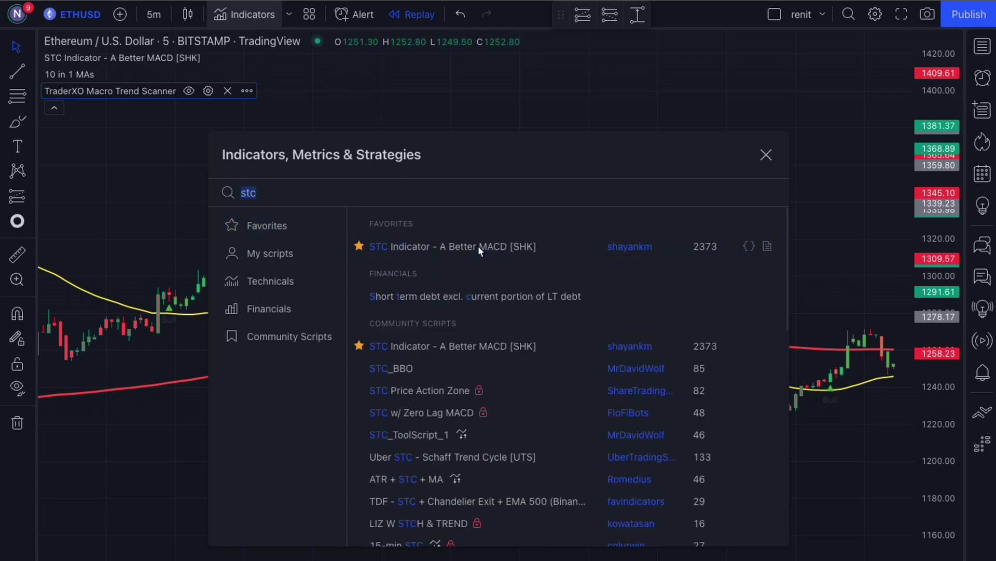
left_click(766, 156)
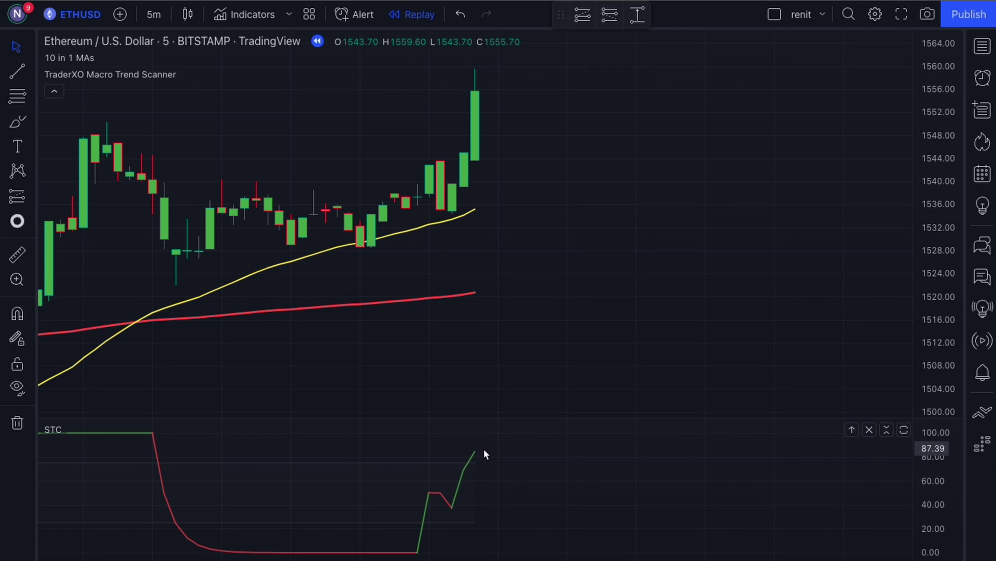
Step: Place a long position at 1556.30, tighten its stop, target 1568.80, and end it at 12.50 profit
left_click_drag(484, 454, 445, 456)
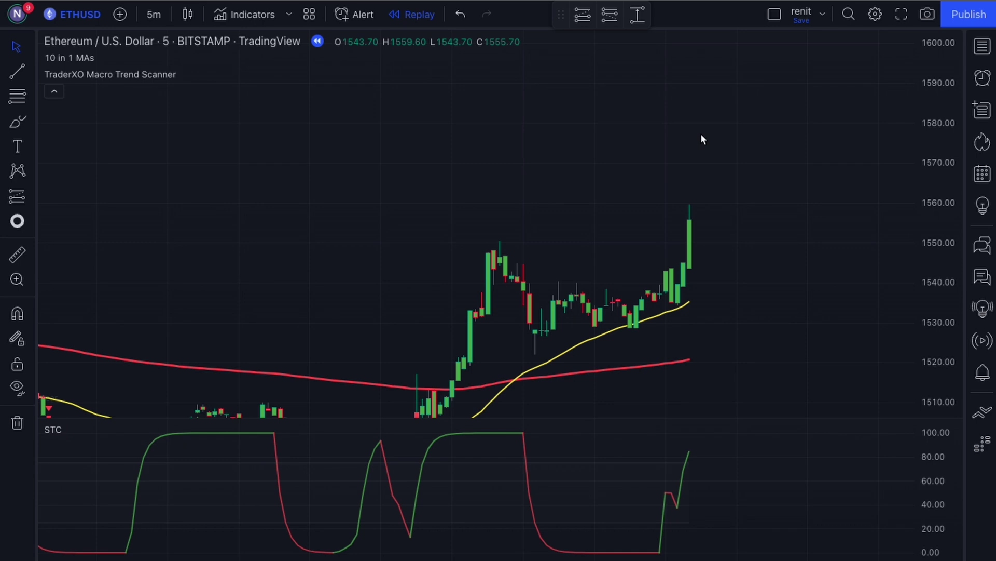
left_click(583, 14)
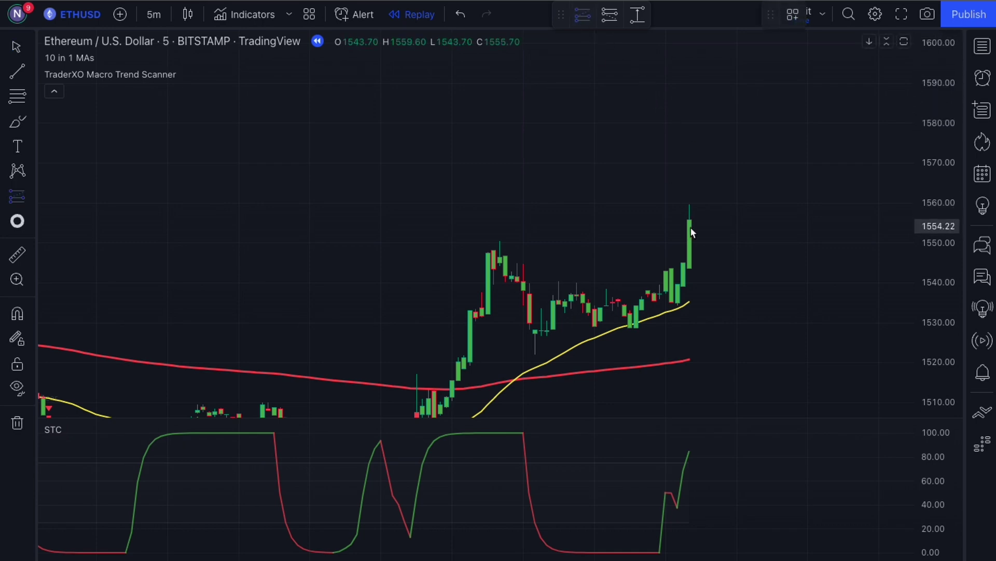
left_click(689, 218)
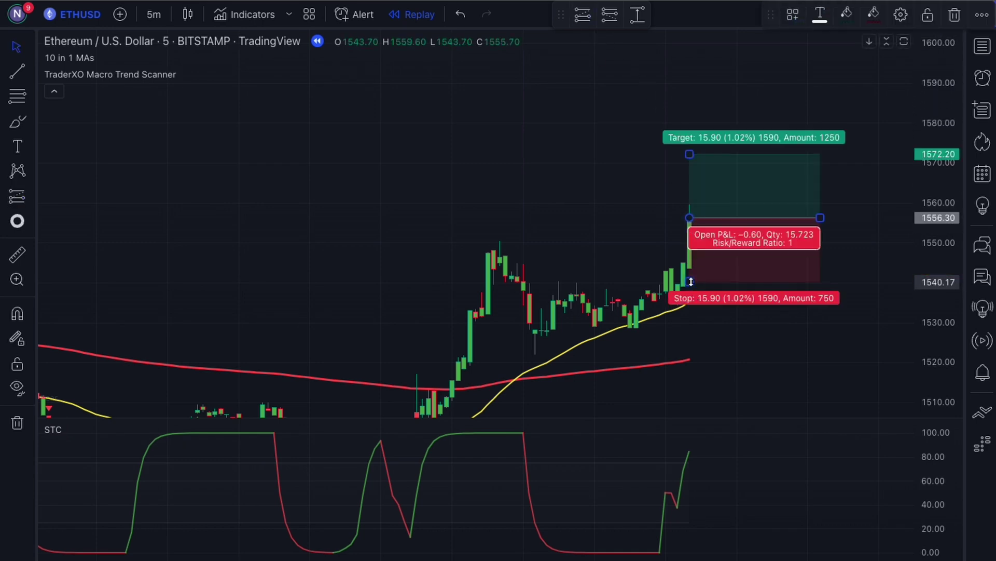
left_click_drag(691, 281, 687, 273)
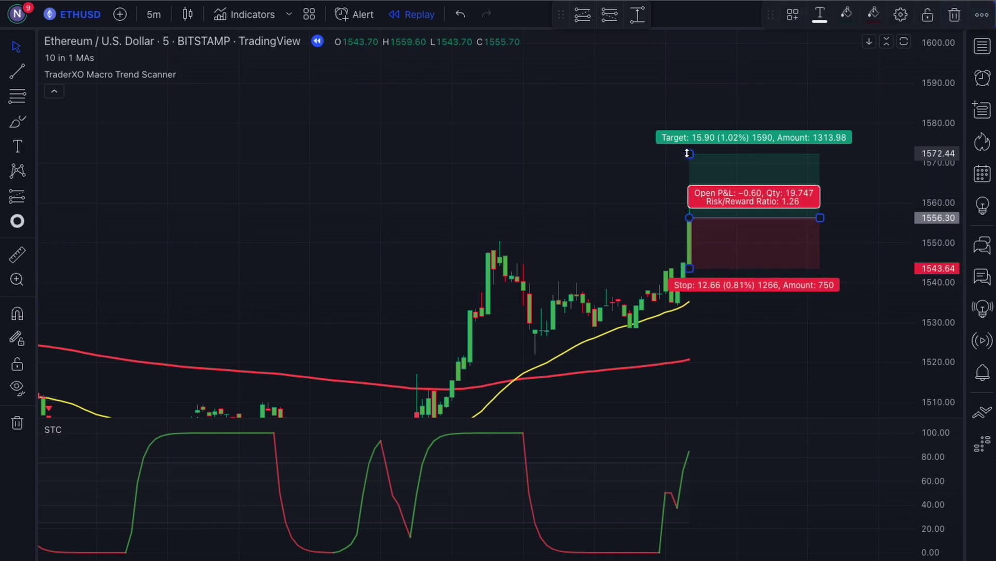
left_click_drag(688, 154, 688, 168)
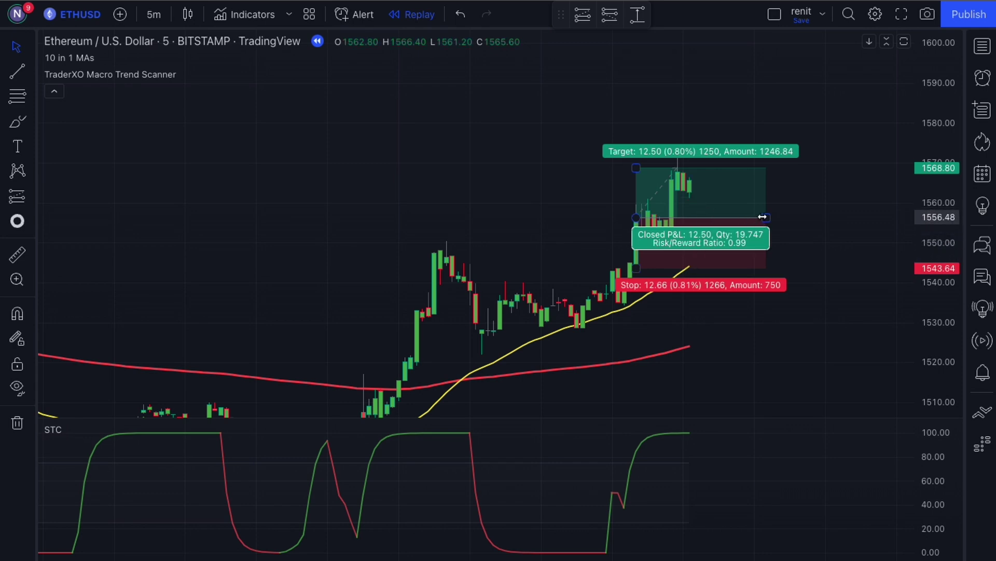
left_click_drag(766, 218, 680, 214)
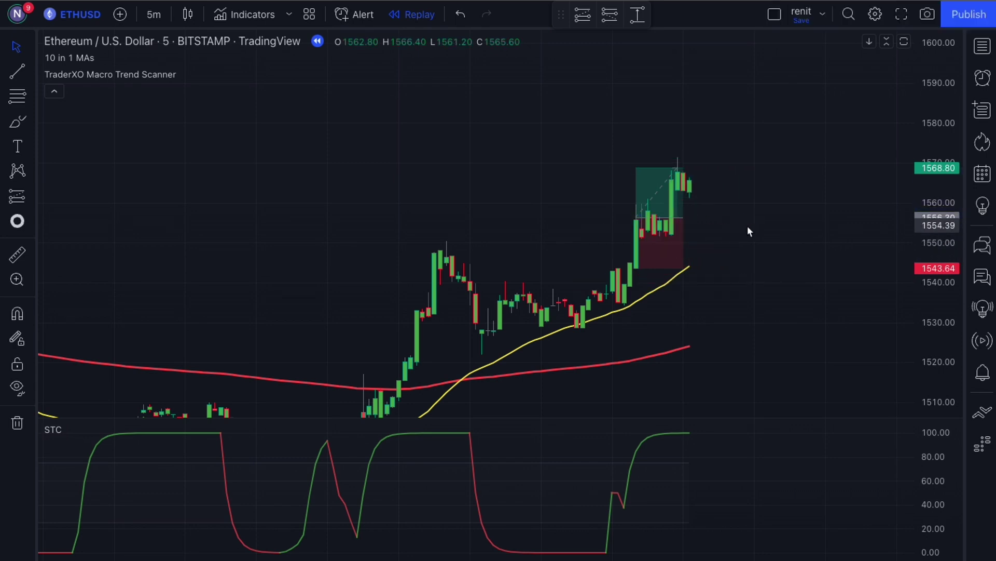
Step: Draw a new long position and move it onto the latest candles
left_click(576, 21)
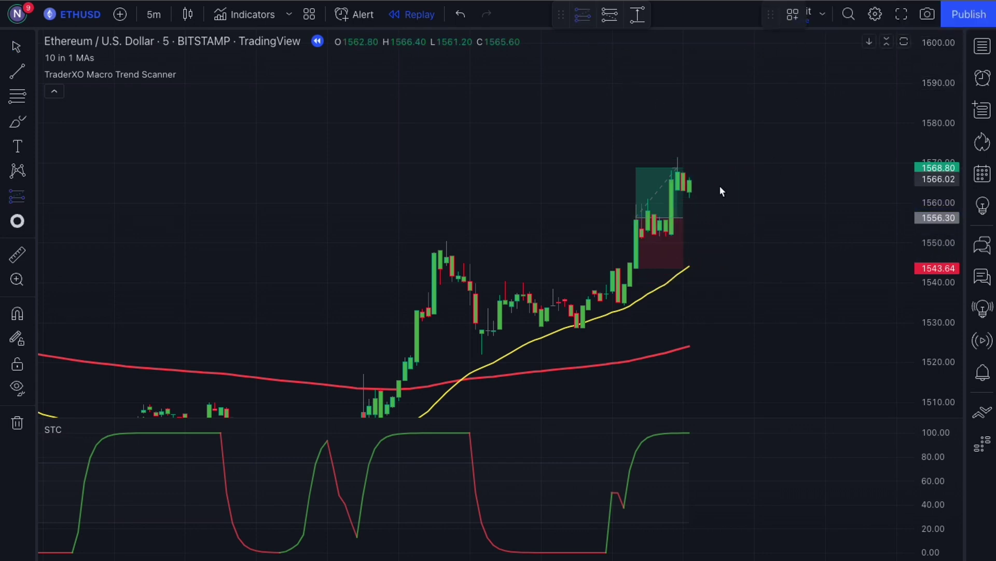
left_click(732, 194)
left_click_drag(772, 175, 749, 144)
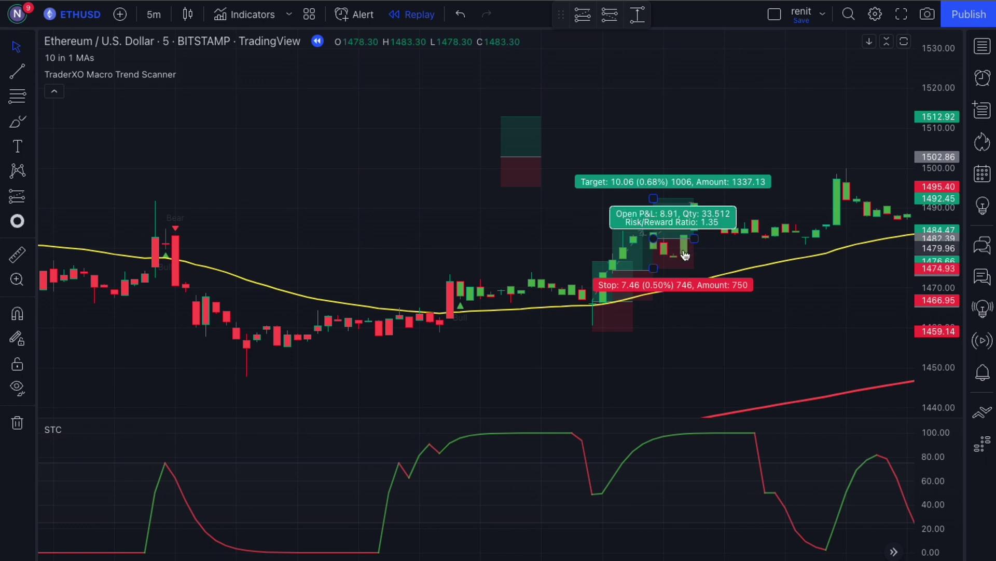
left_click(537, 186)
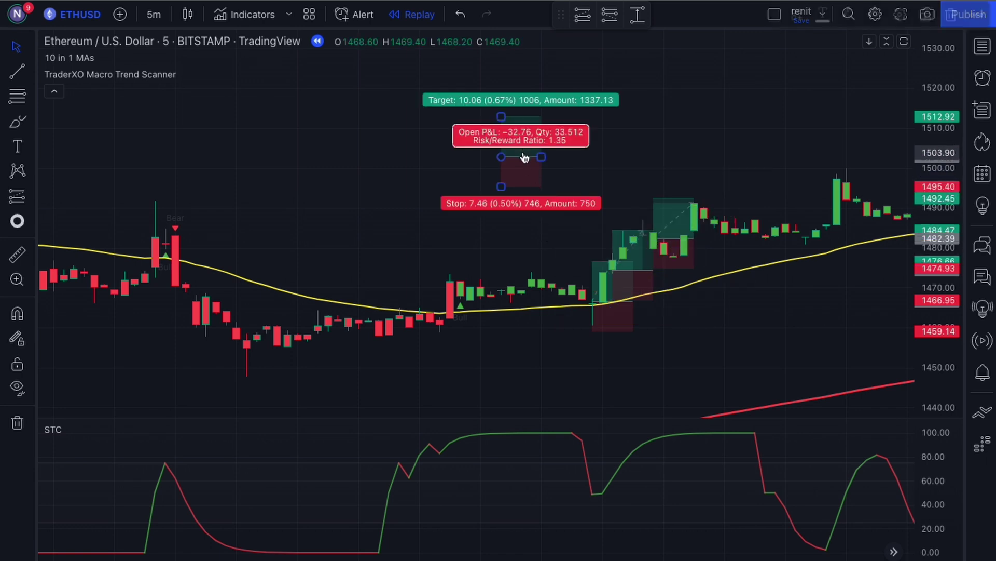
left_click_drag(526, 155, 718, 199)
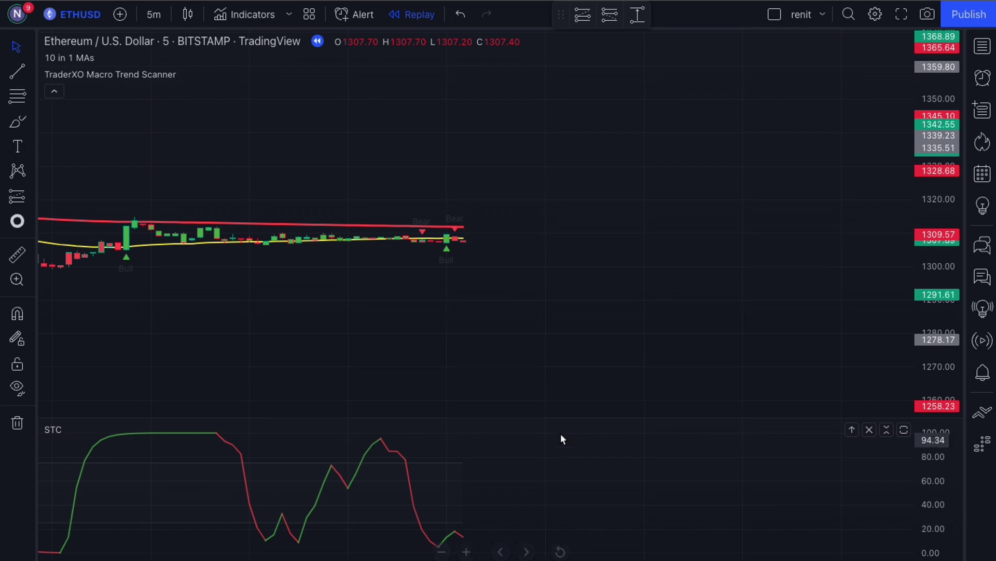
Step: Short from about 1307.56 with a 5.80 stop, trimmed to close at its 1301.77 target
left_click(610, 15)
left_click(465, 240)
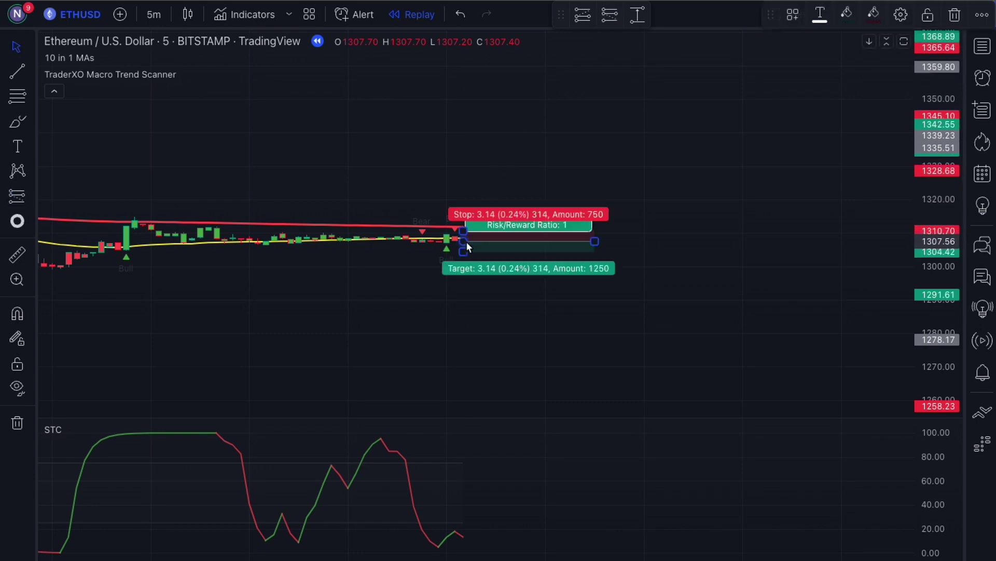
left_click_drag(463, 230, 464, 260)
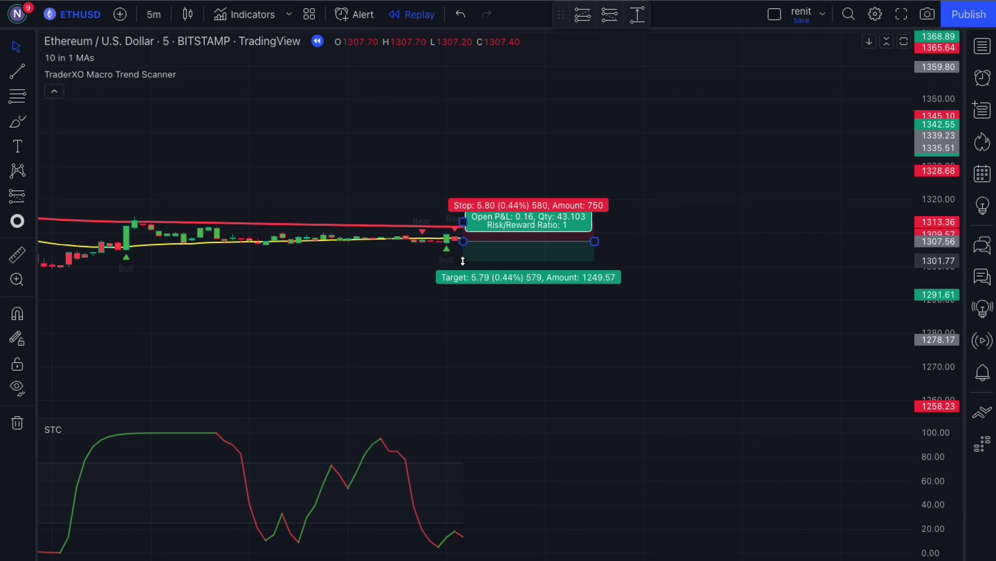
left_click(655, 240)
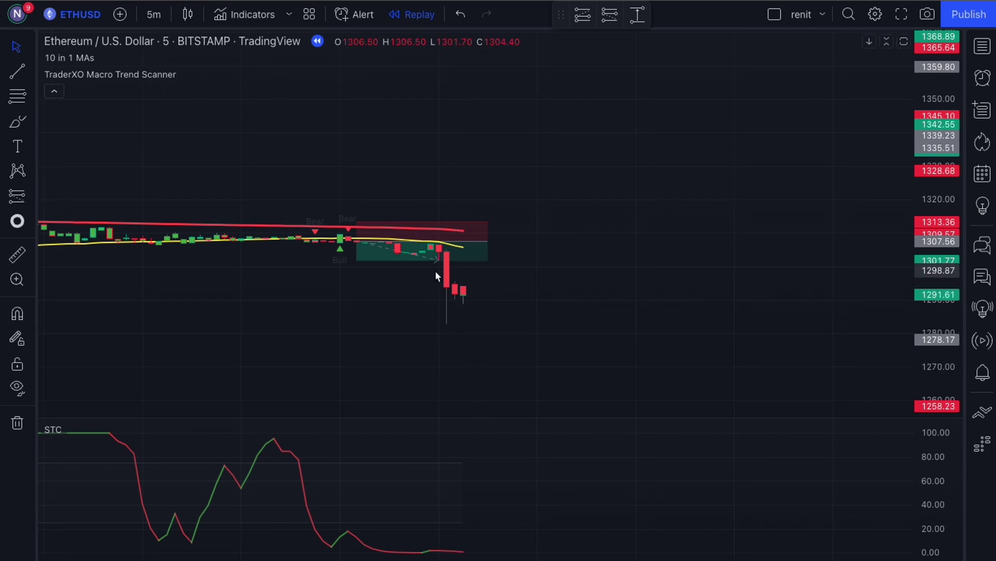
left_click(487, 242)
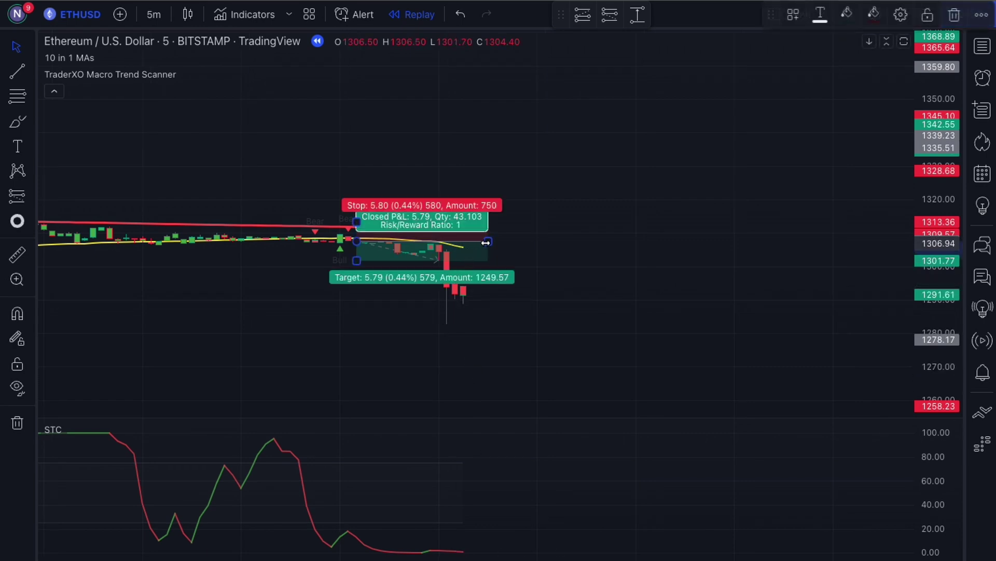
left_click_drag(487, 241, 453, 244)
Step: Short the last candle after the red drop, extending its target to 2:1 risk/reward
left_click(544, 243)
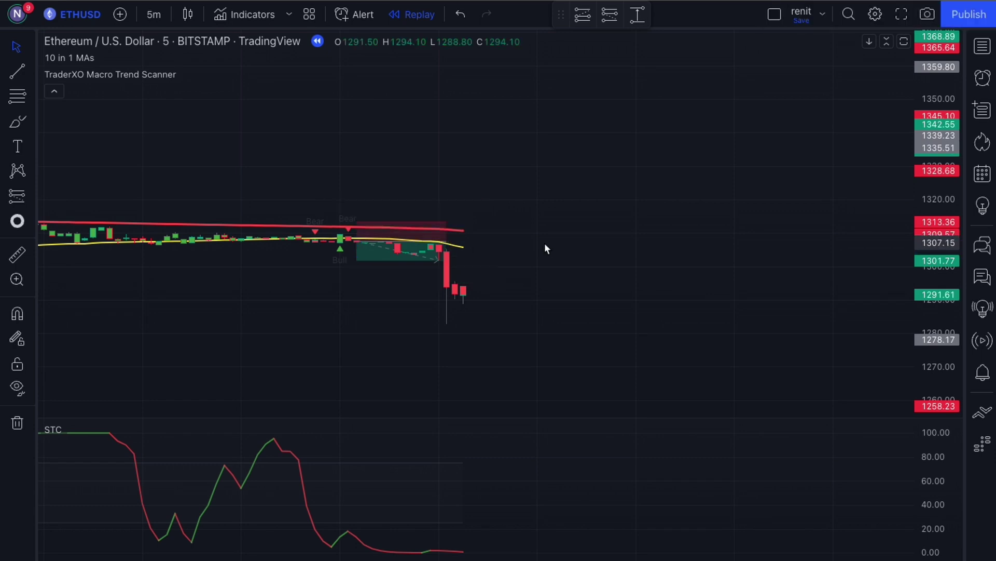
left_click(605, 18)
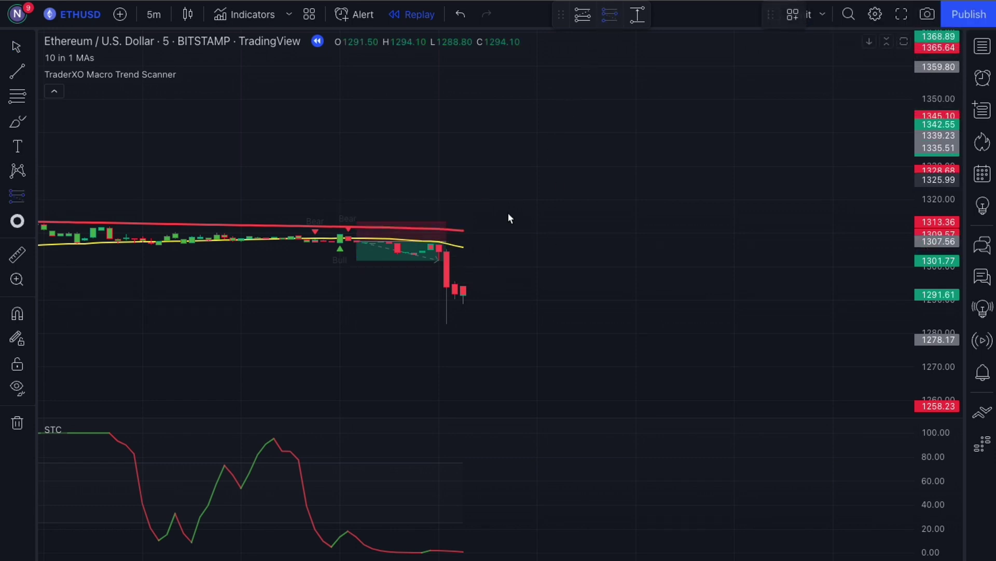
left_click(463, 264)
left_click_drag(501, 279, 487, 279)
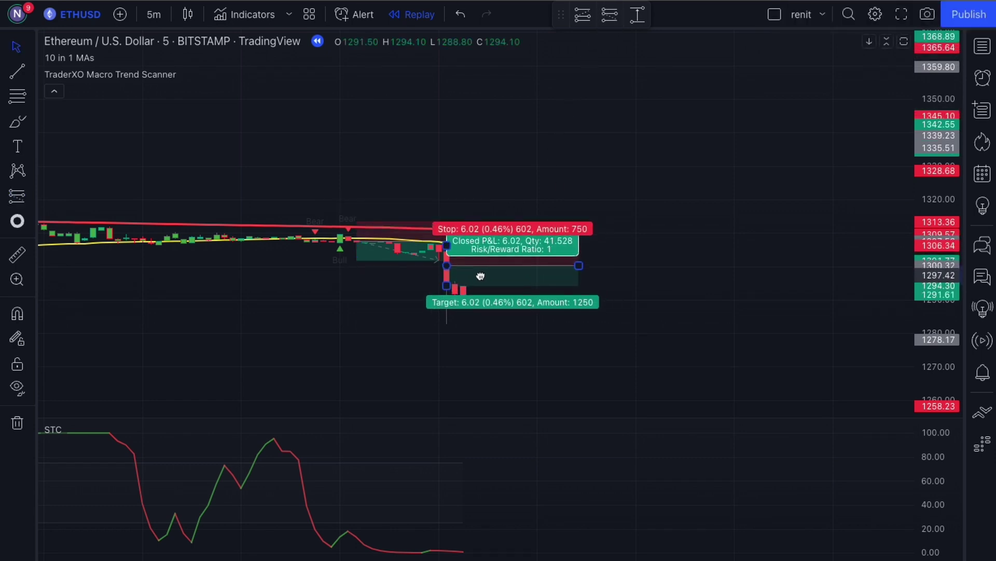
left_click(734, 289)
left_click(555, 271)
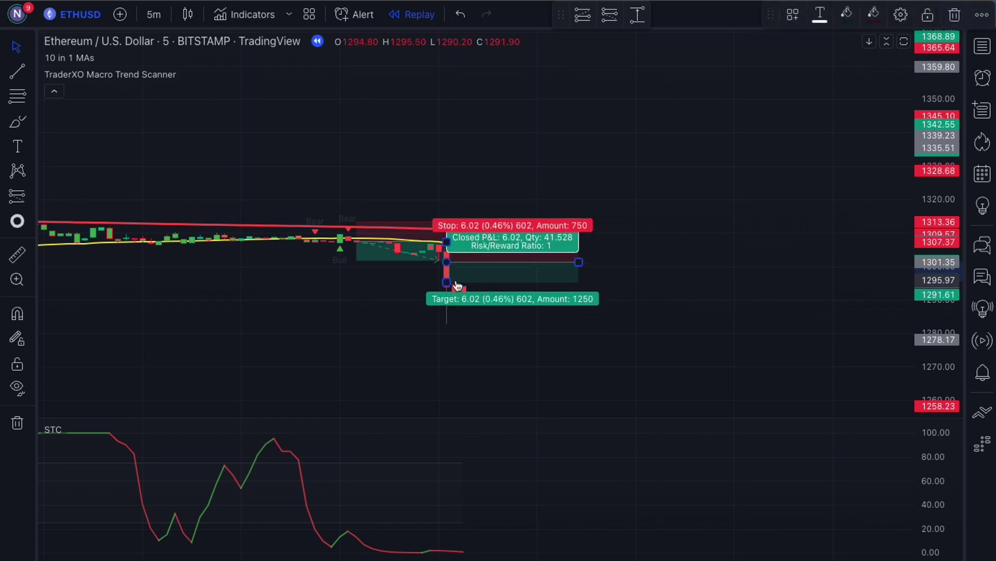
left_click_drag(446, 282, 442, 302)
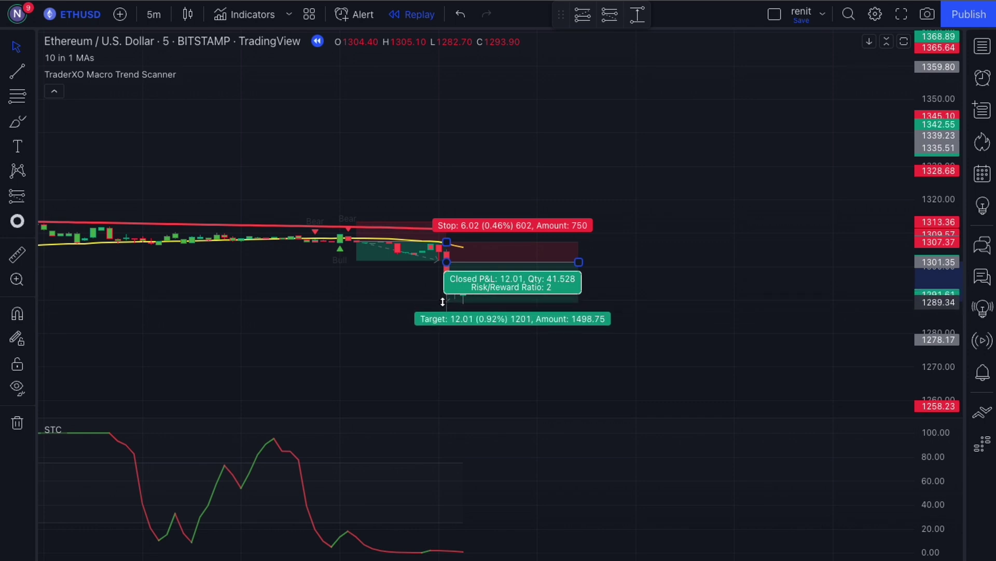
left_click(401, 306)
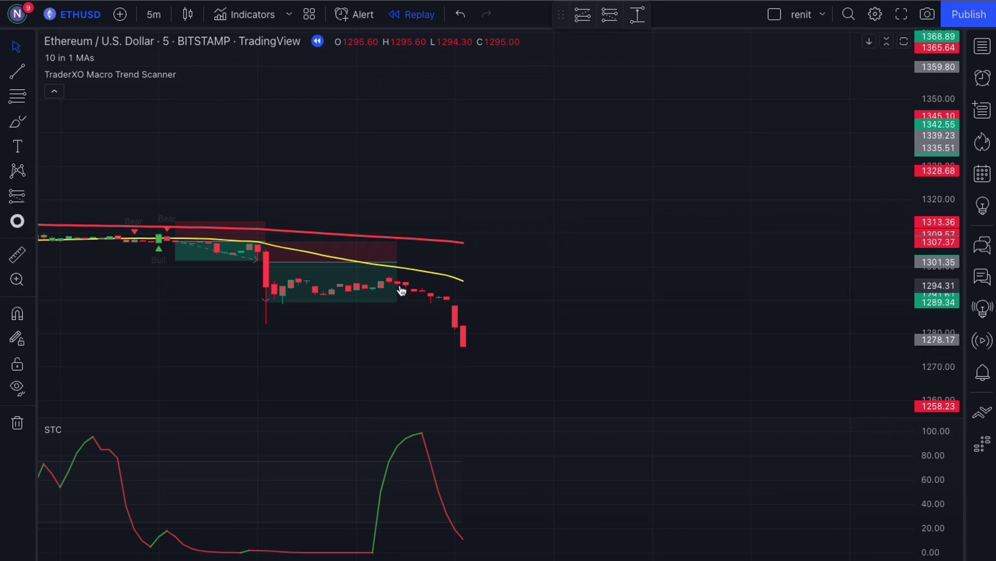
left_click(397, 264)
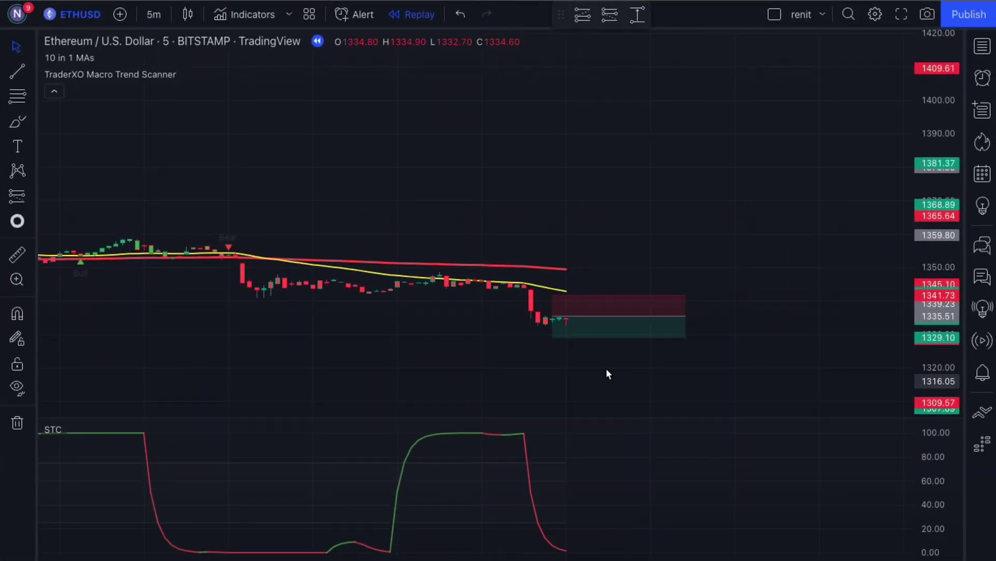
Step: Move the short position onto the newest bars near 1335, then place a long at the last bar
left_click_drag(553, 315, 567, 343)
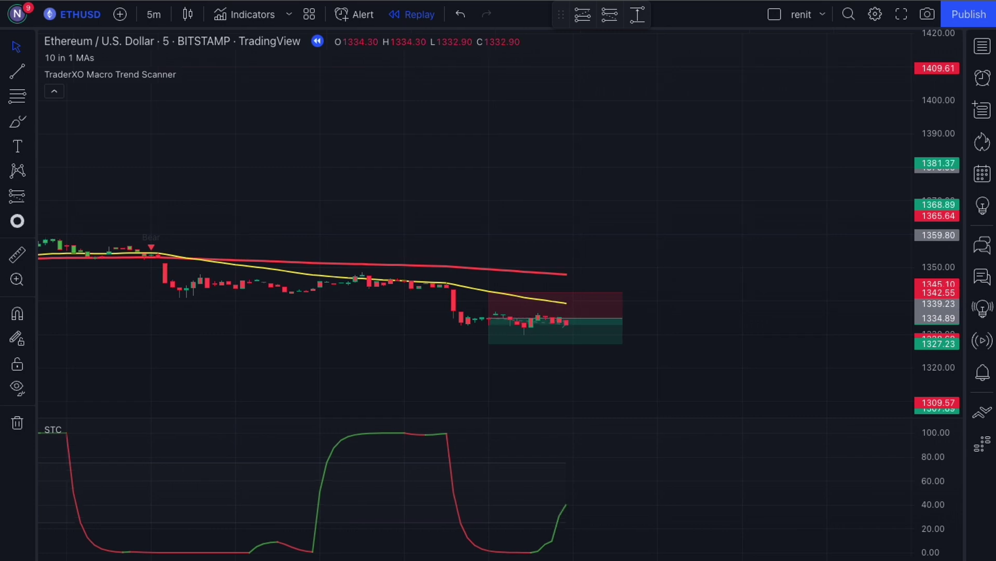
left_click(549, 338)
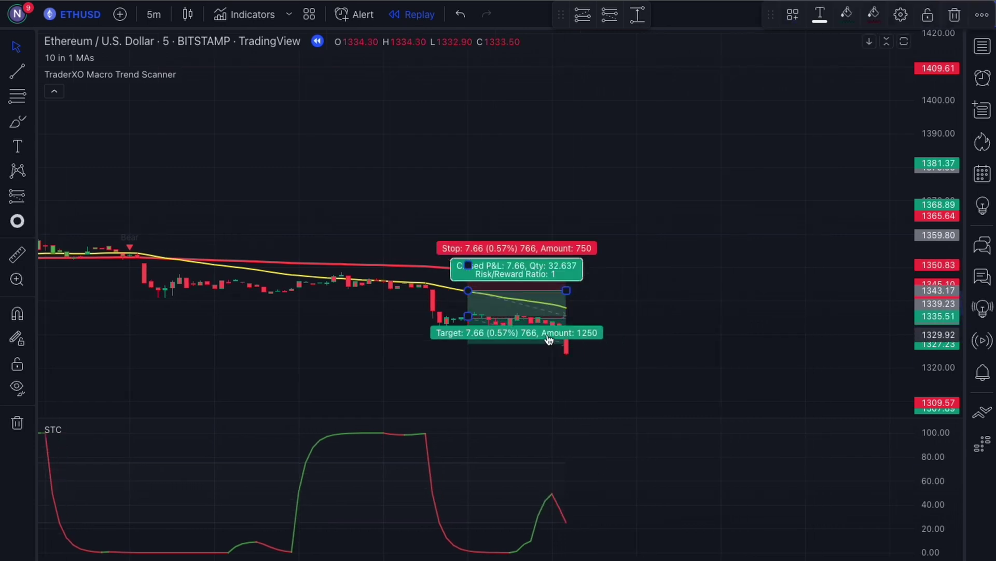
left_click_drag(549, 339, 639, 363)
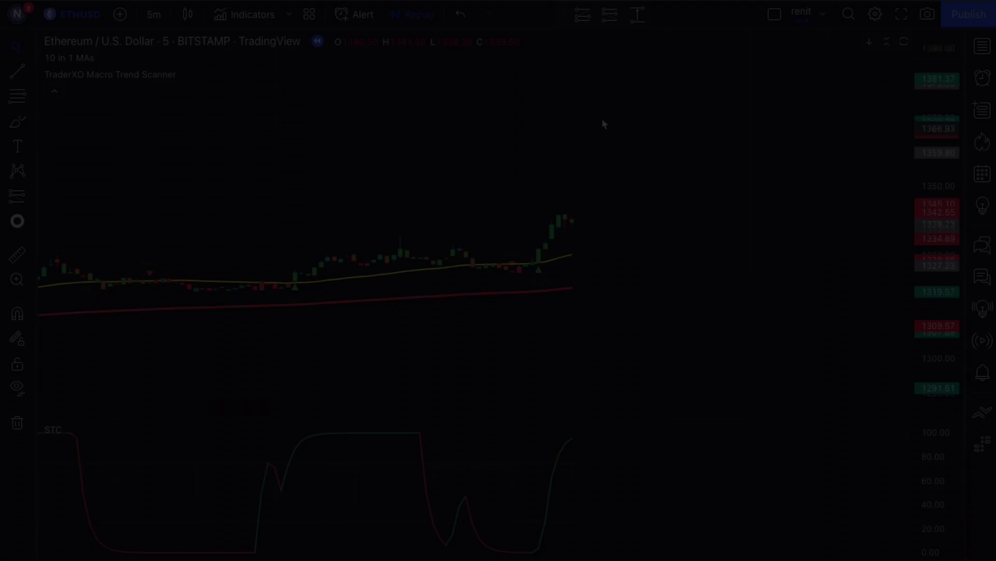
left_click(573, 222)
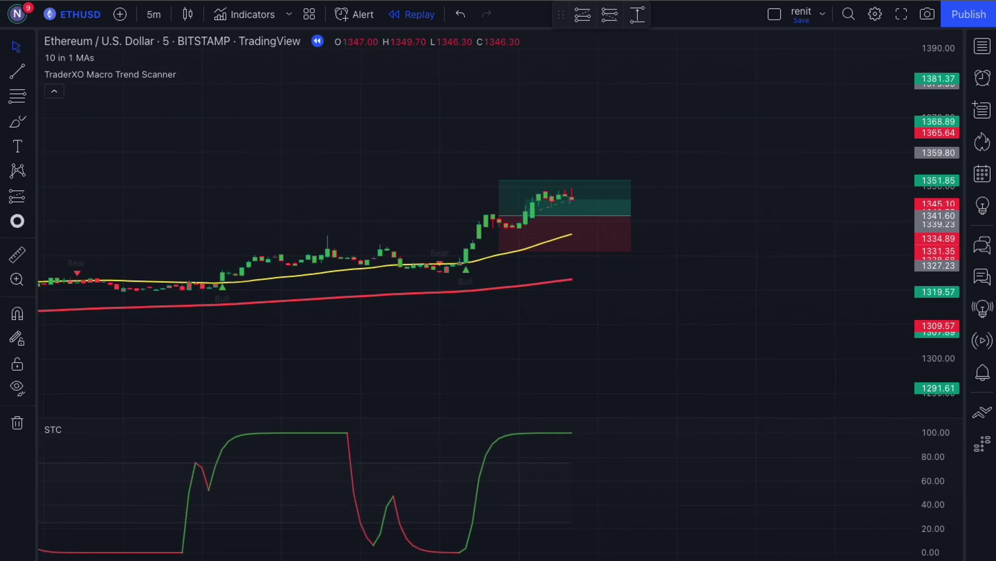
Step: Place more long positions, trimming one to close at its 9.65 target; a new long targets 1374.76
left_click(539, 220)
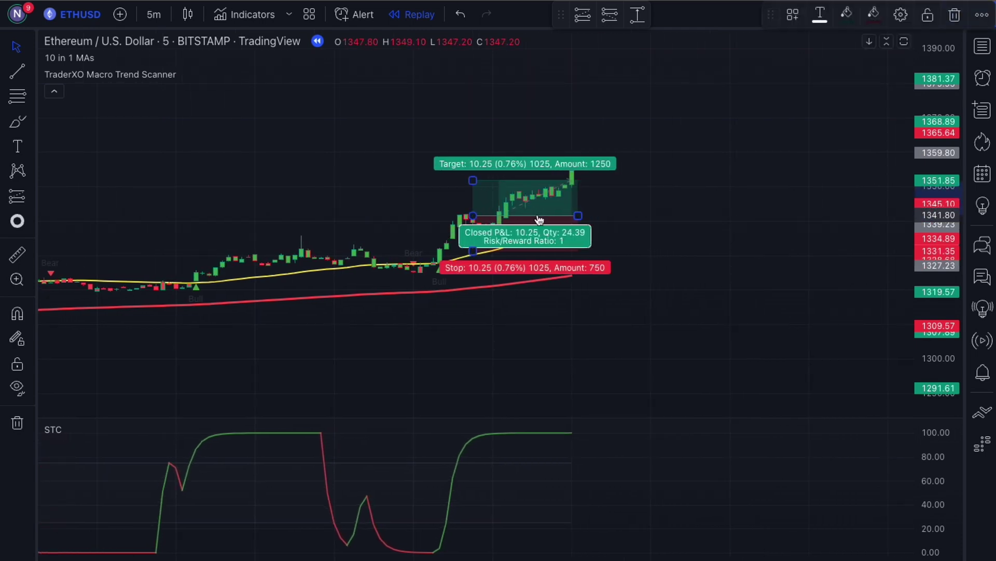
left_click(736, 187)
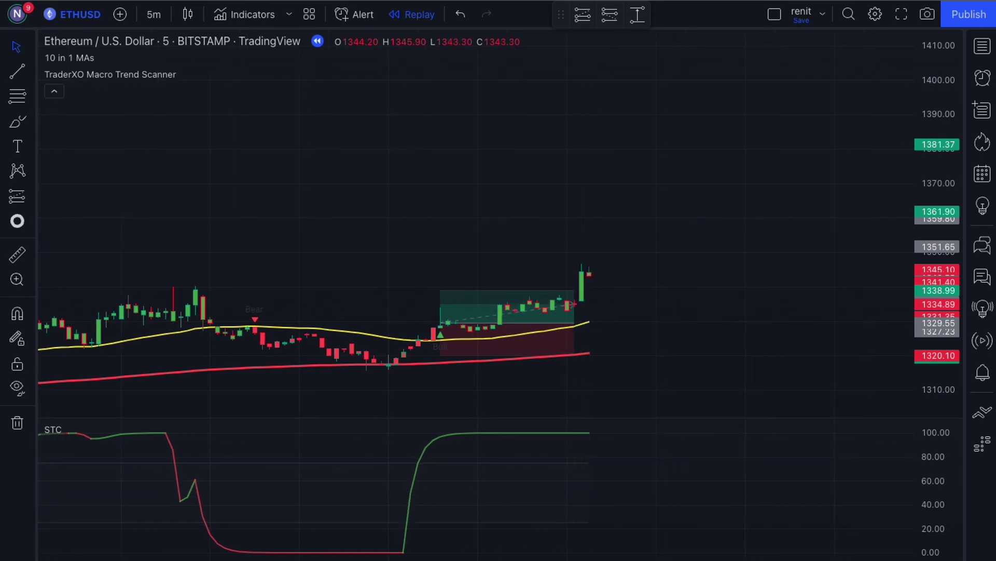
left_click(582, 289)
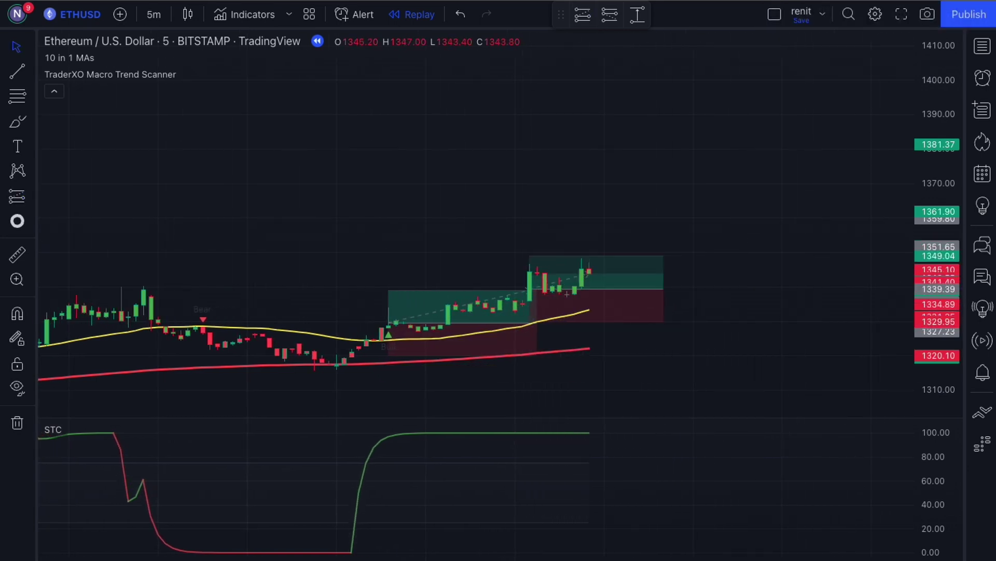
left_click(589, 250)
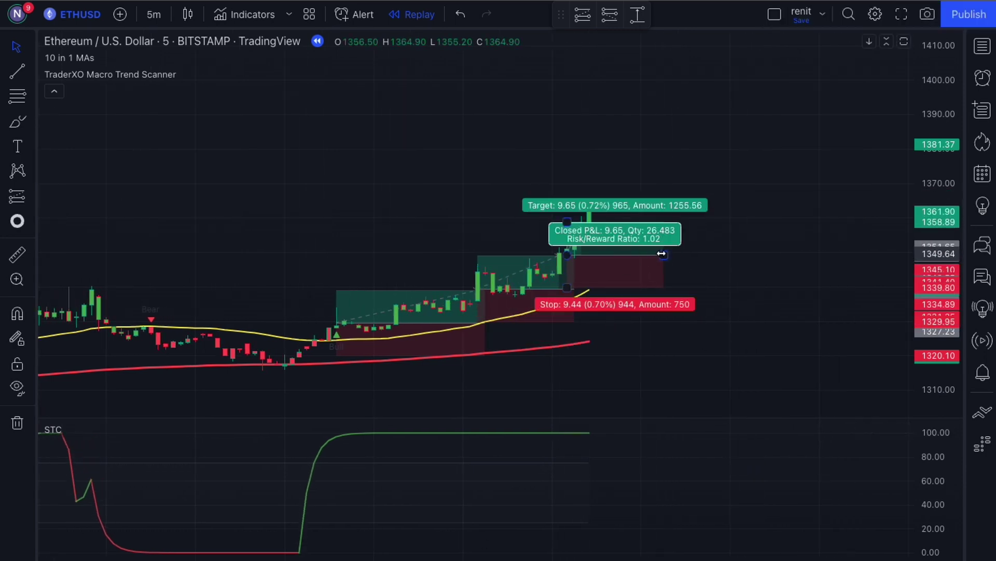
left_click_drag(661, 254, 603, 190)
Step: Add another long position on the latest candle at 1374.16, targeting 1383.00 with a 1365.52 stop
left_click(495, 514)
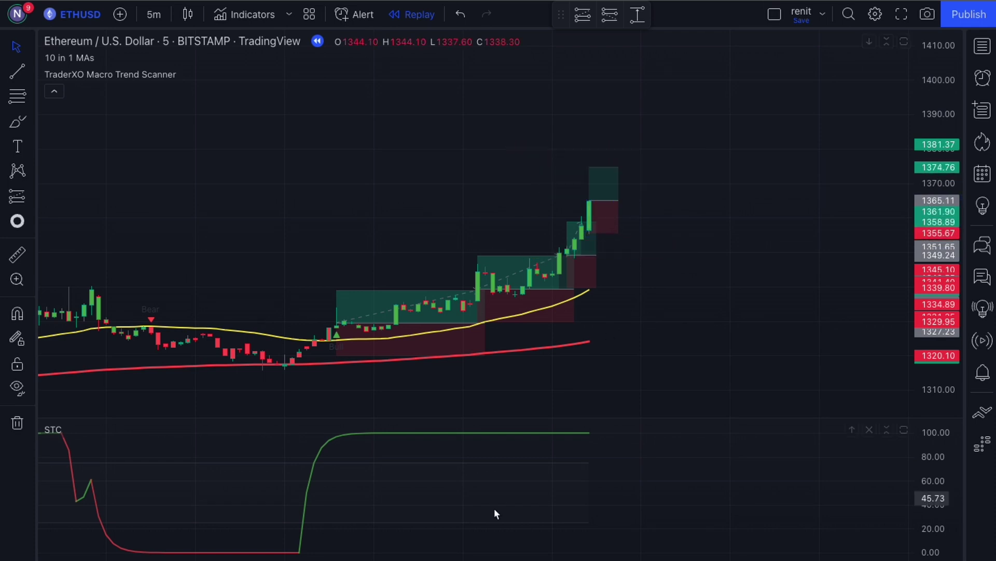
left_click(664, 175)
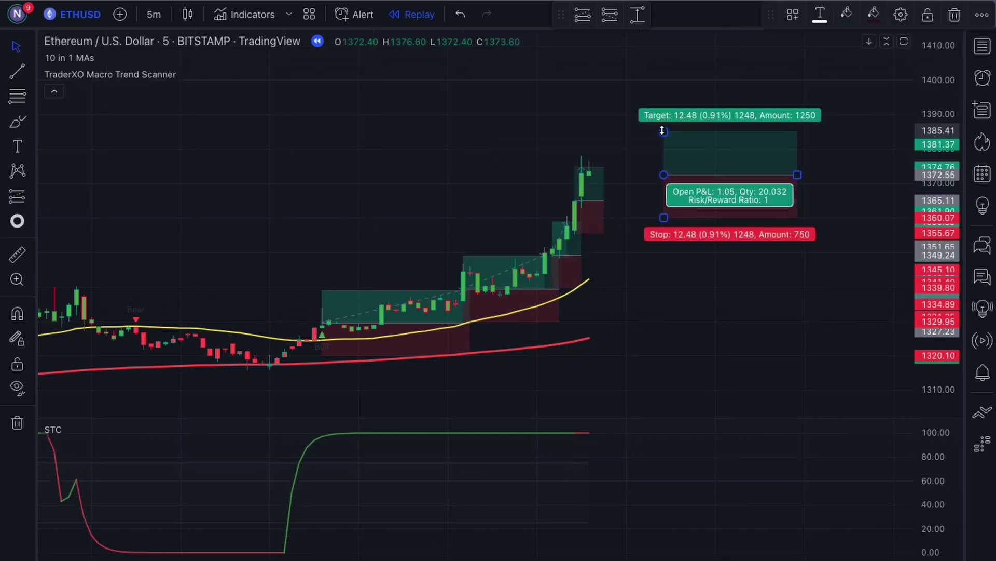
left_click_drag(662, 130, 612, 189)
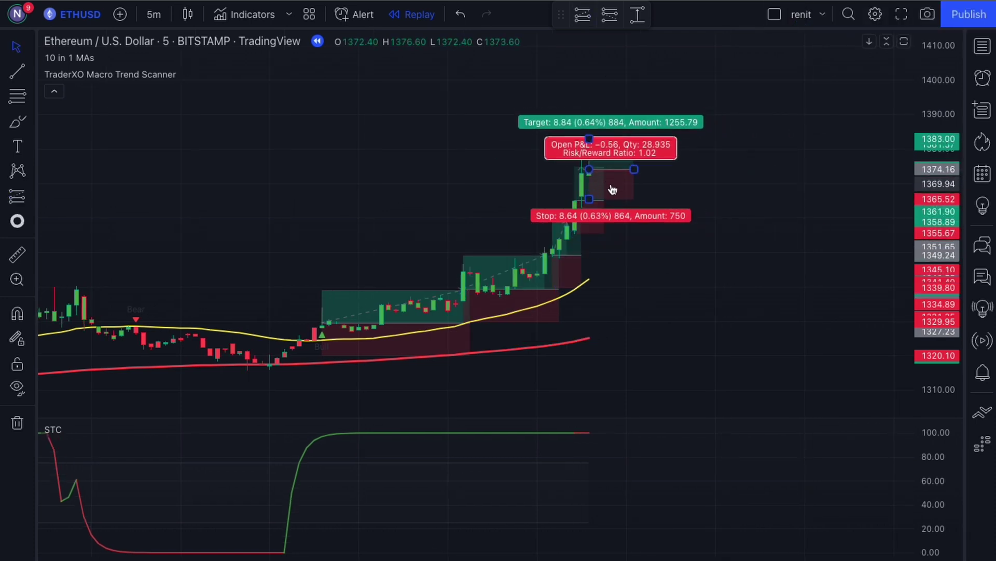